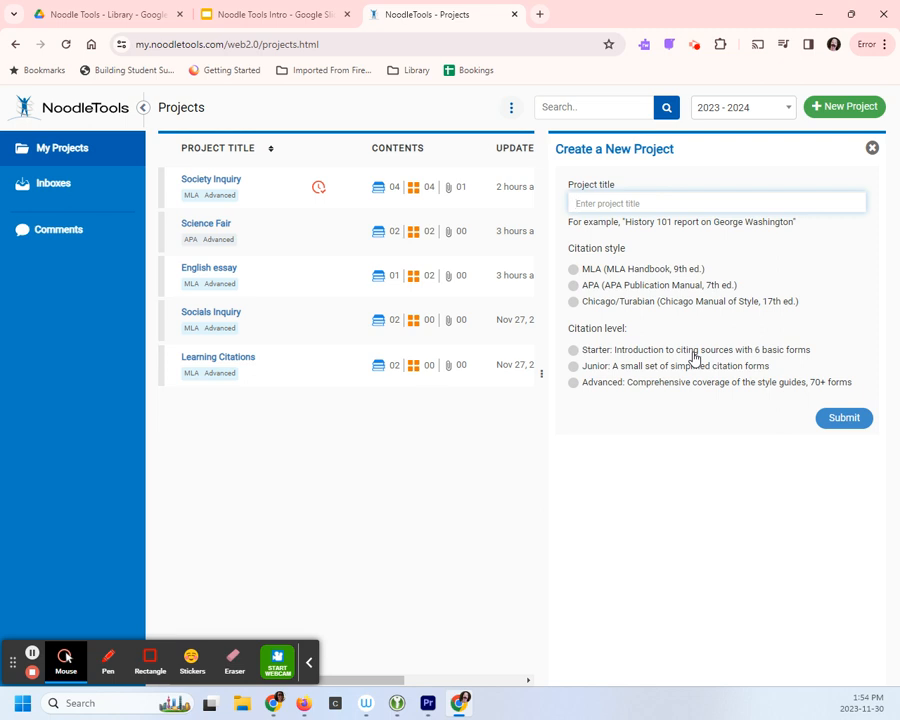
- Create a new project titled "Biology" with the MLA citation style and the Advanced citation level
text(Biology)
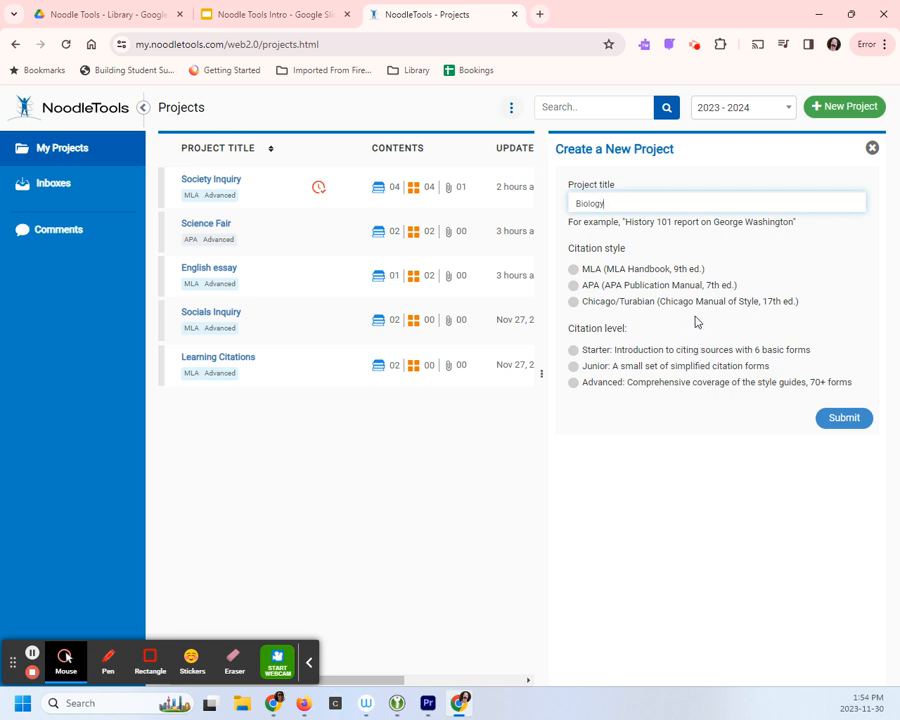
click(574, 270)
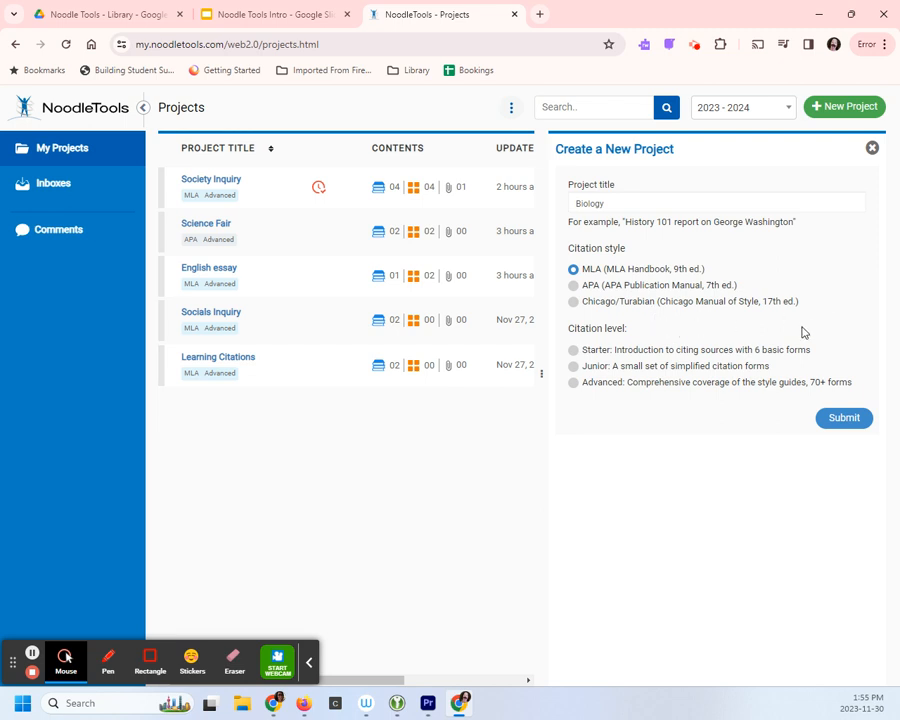
click(573, 386)
click(838, 421)
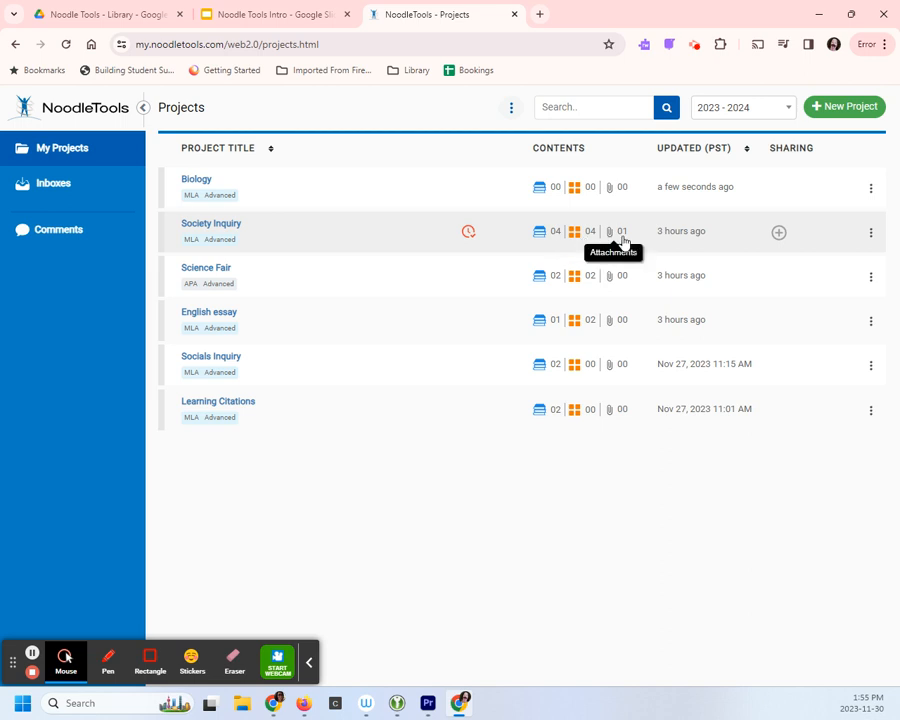
- Open the Society Inquiry project and examine the notecards attached to its "Inca" reference source
click(219, 222)
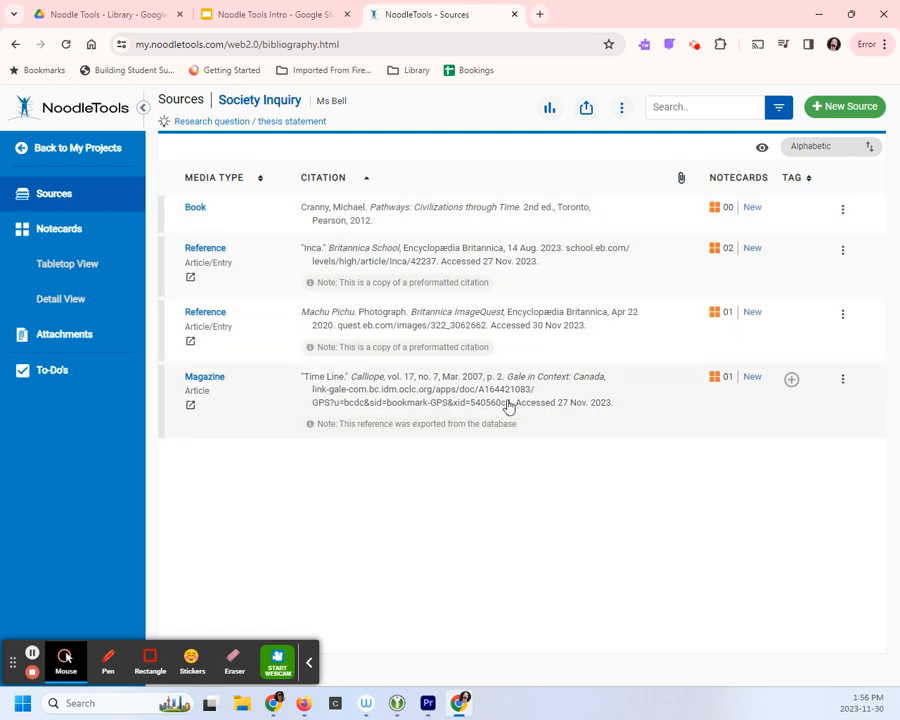
click(716, 247)
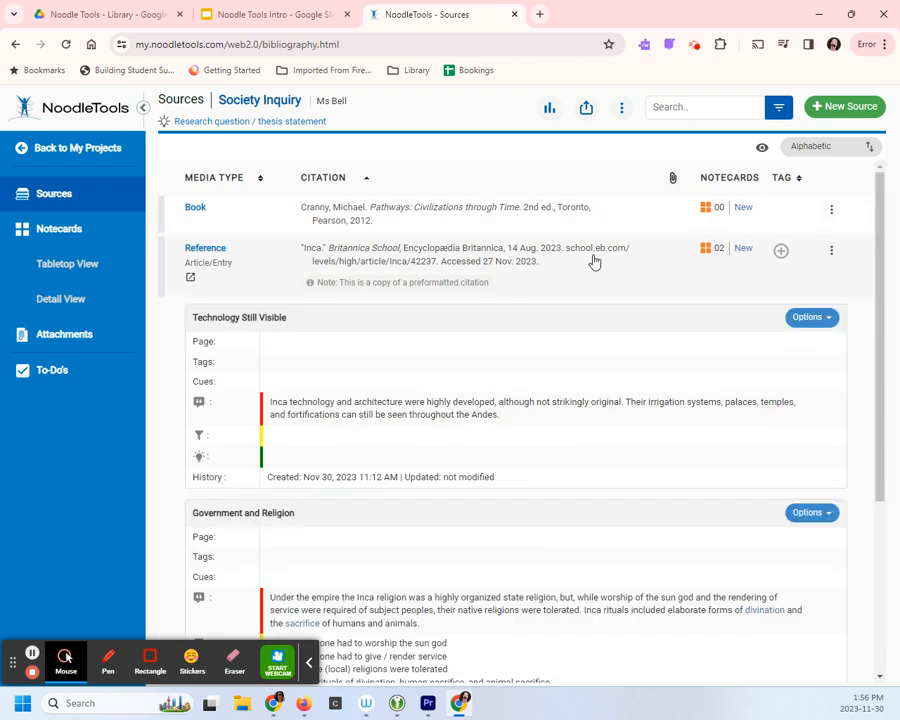
scroll(594, 261, down, 1)
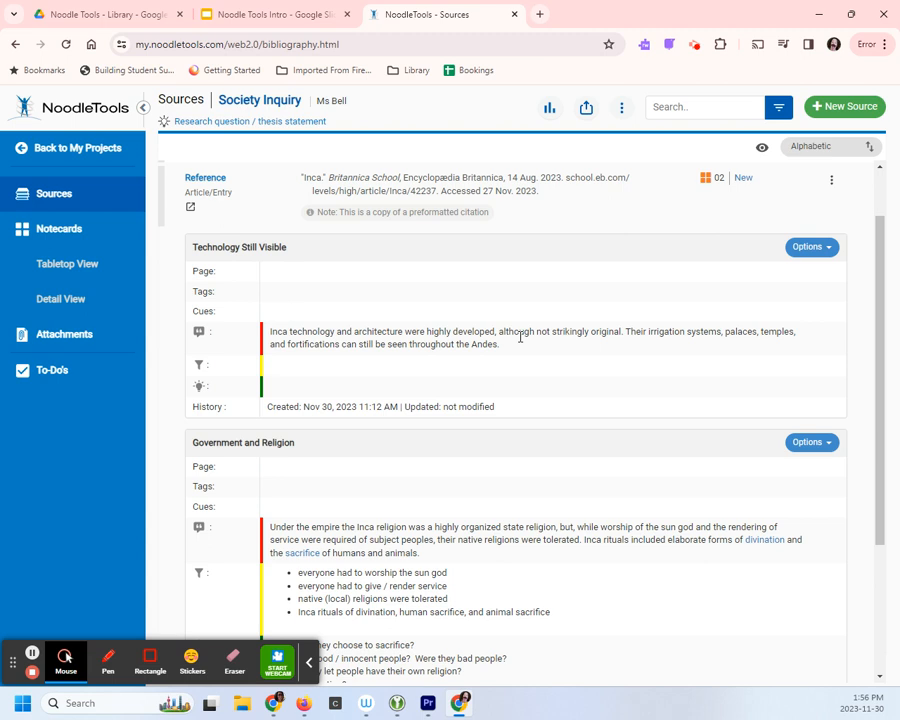
scroll(520, 337, down, 3)
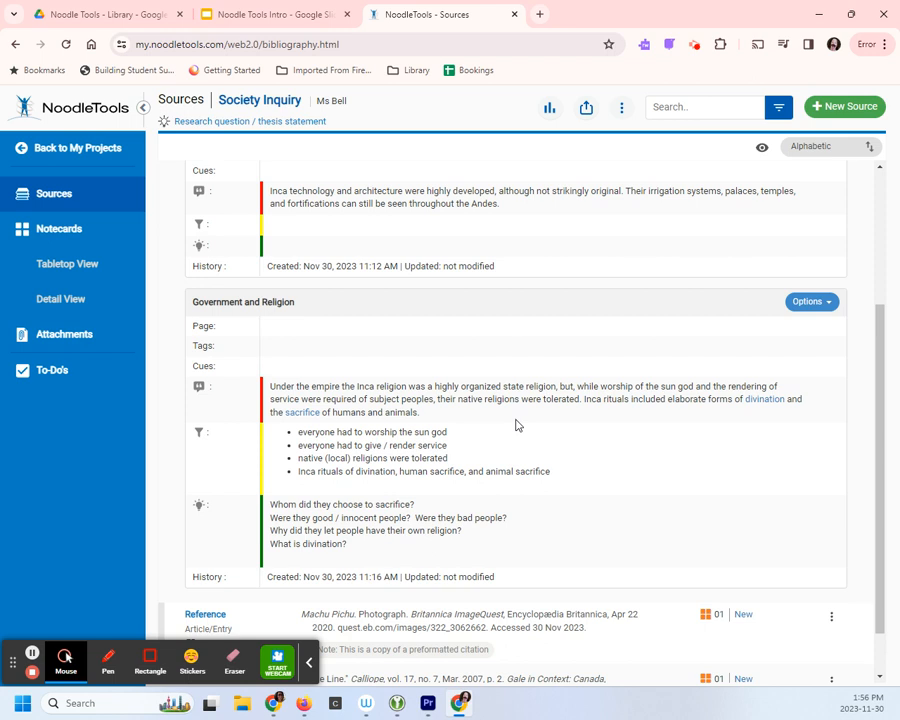
scroll(517, 425, down, 1)
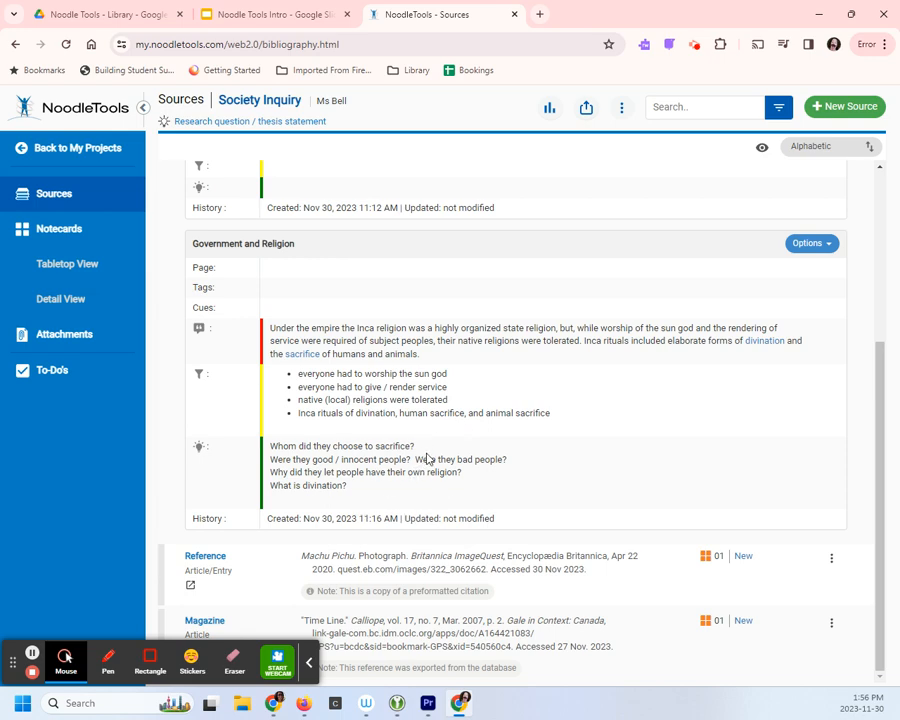
scroll(544, 438, up, 3)
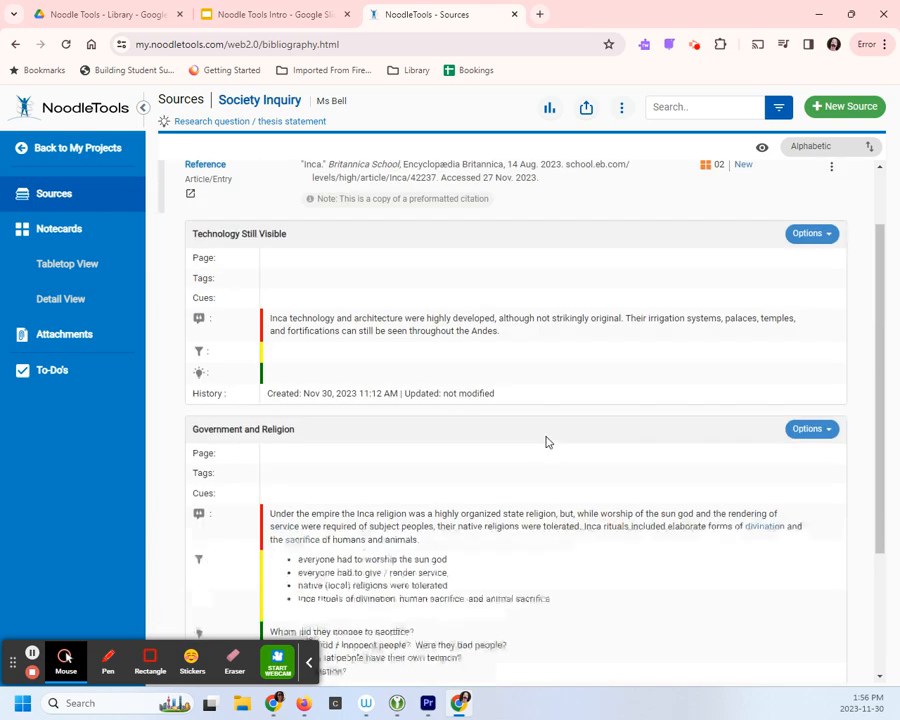
- Rearrange the notecards on the tabletop, placing Queens Rule! highest, above a column of Technology Still Visible, Government and Religion, and A Long Trek
click(52, 265)
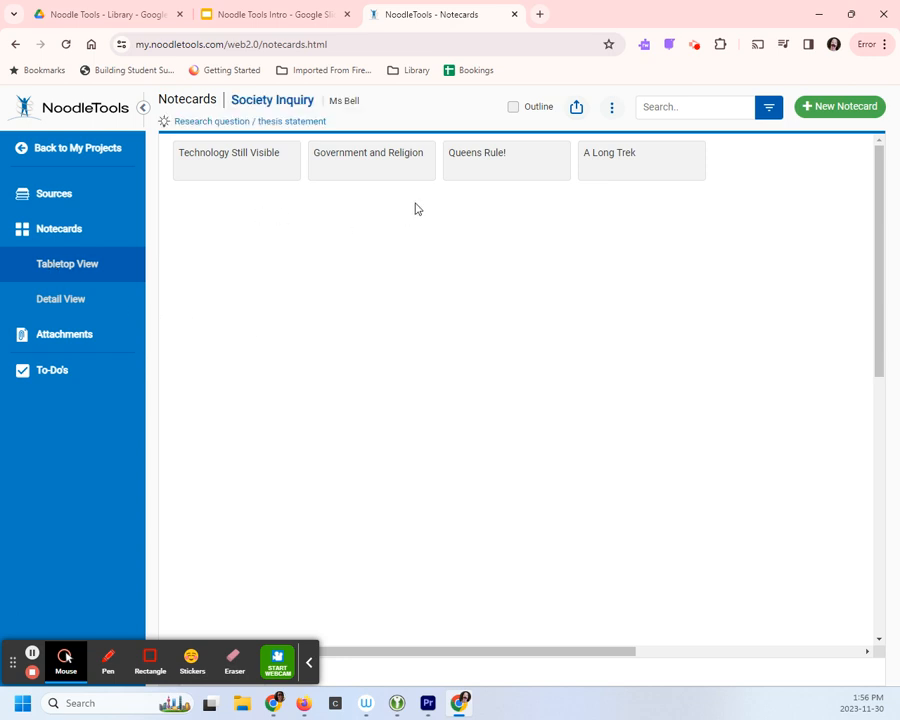
mouse_move(373, 164)
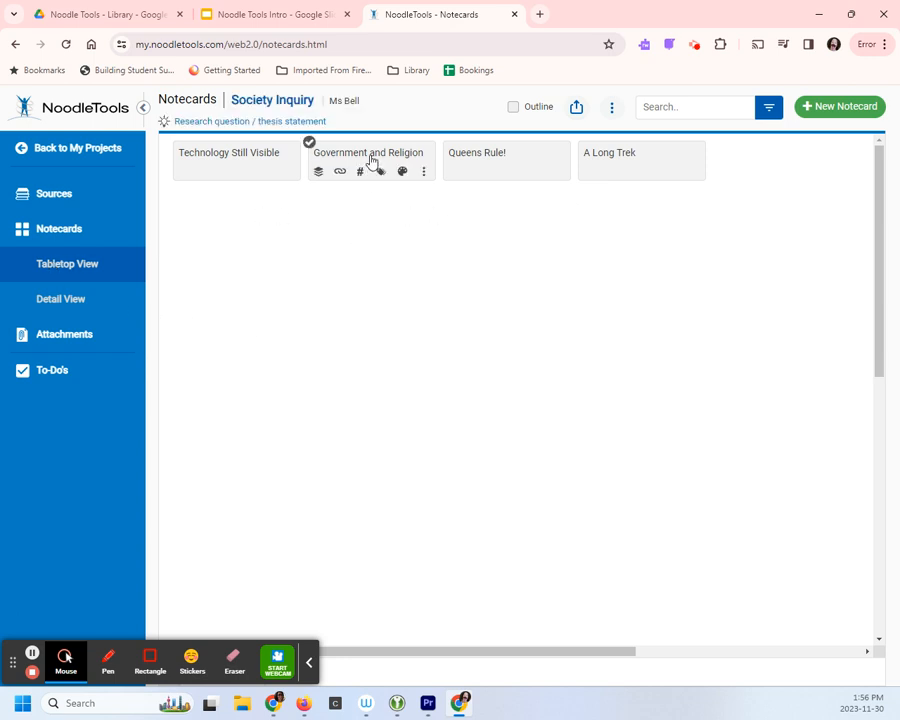
drag(373, 164, 376, 311)
mouse_move(233, 163)
drag(233, 163, 548, 312)
mouse_move(520, 160)
drag(520, 160, 320, 186)
mouse_move(692, 163)
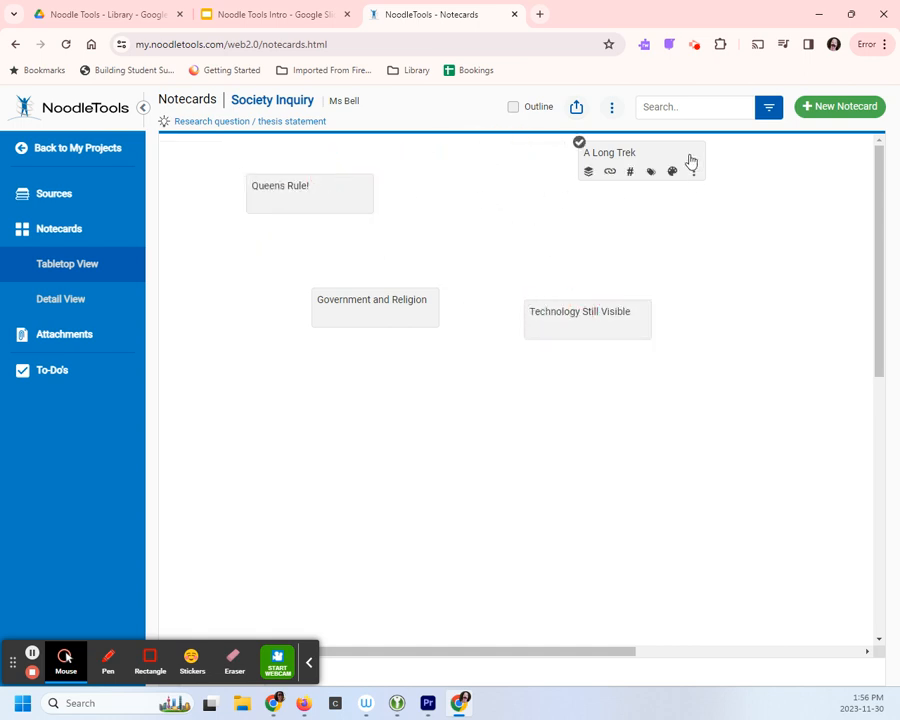
drag(611, 153, 360, 464)
drag(405, 311, 416, 405)
drag(560, 313, 382, 303)
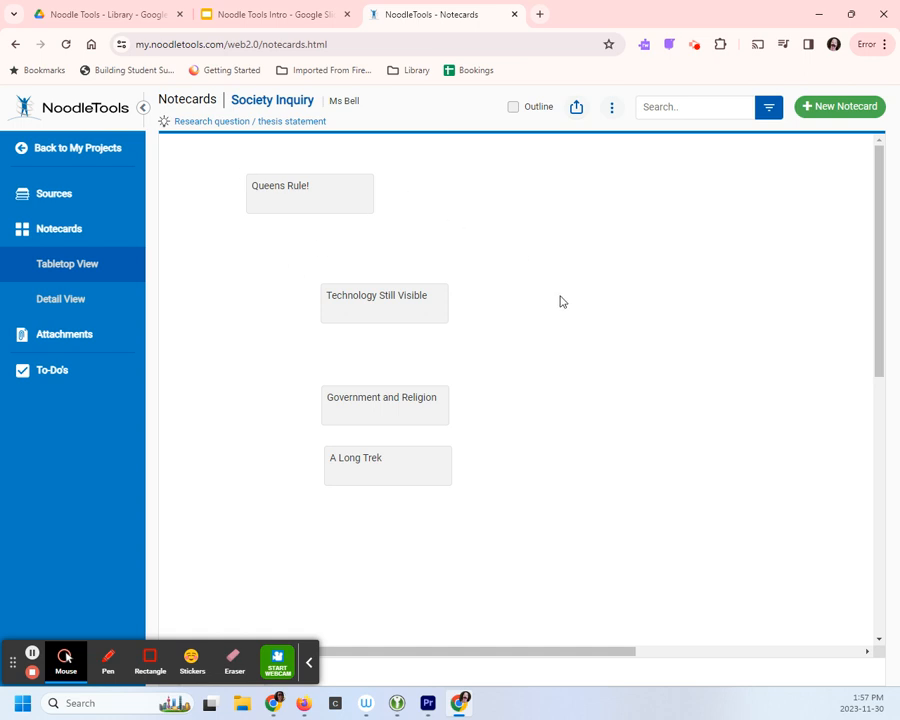
- Download the Machu Pichu.jpg file from the project's attachments
click(75, 340)
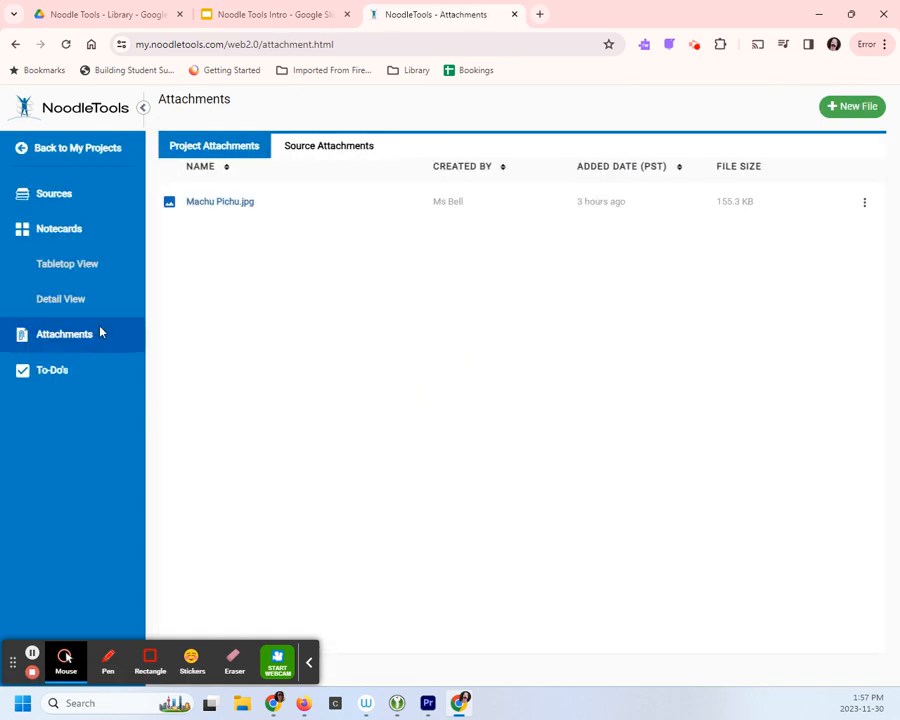
click(227, 205)
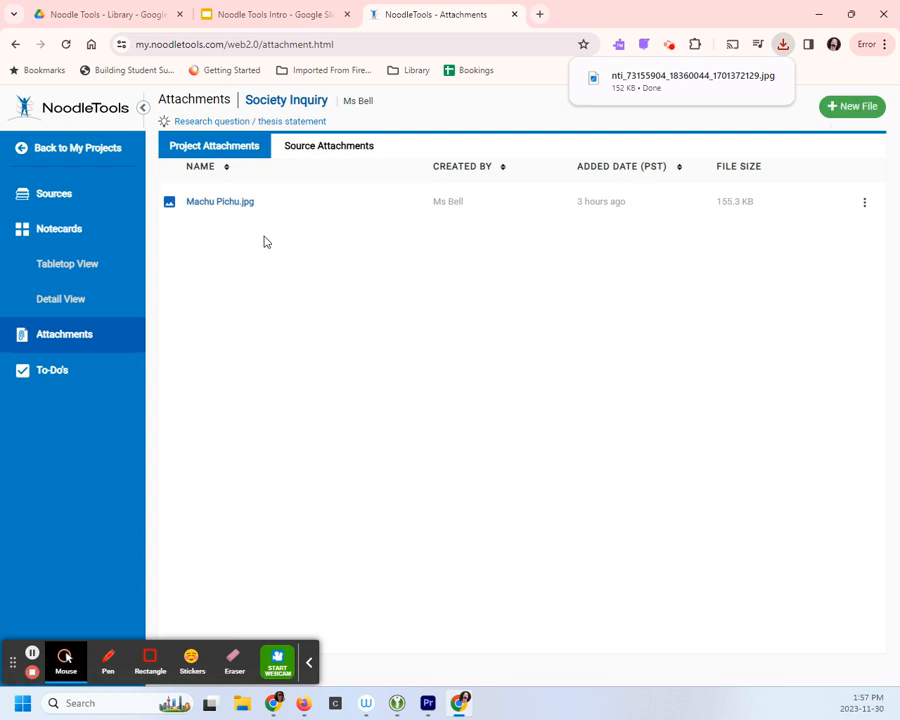
- Mark the project's "Get pictures of Silla Queens" to-do as completed, and return it to not completed
click(60, 374)
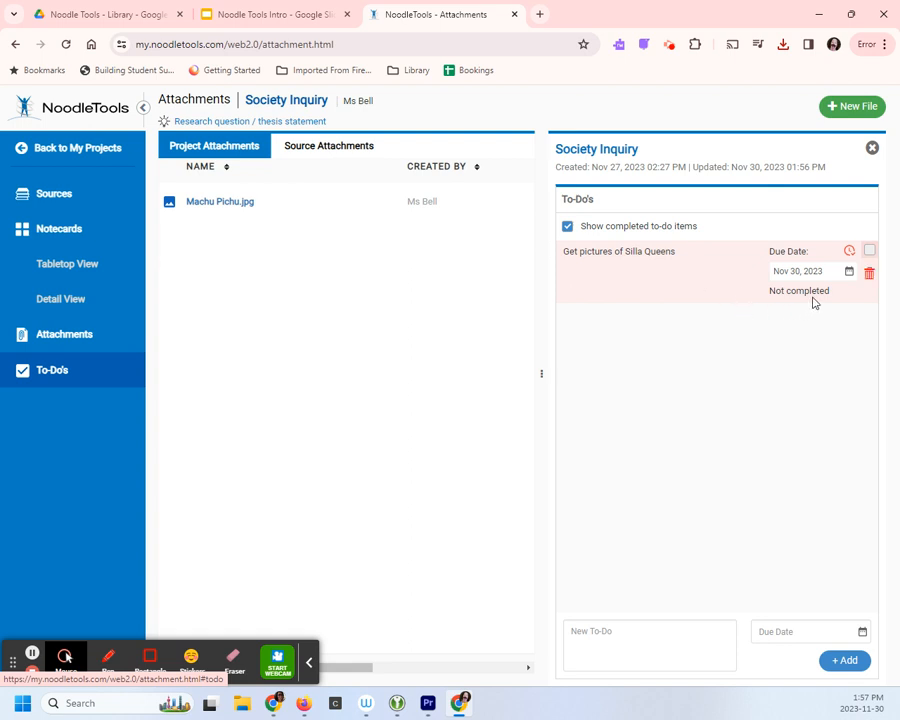
click(870, 252)
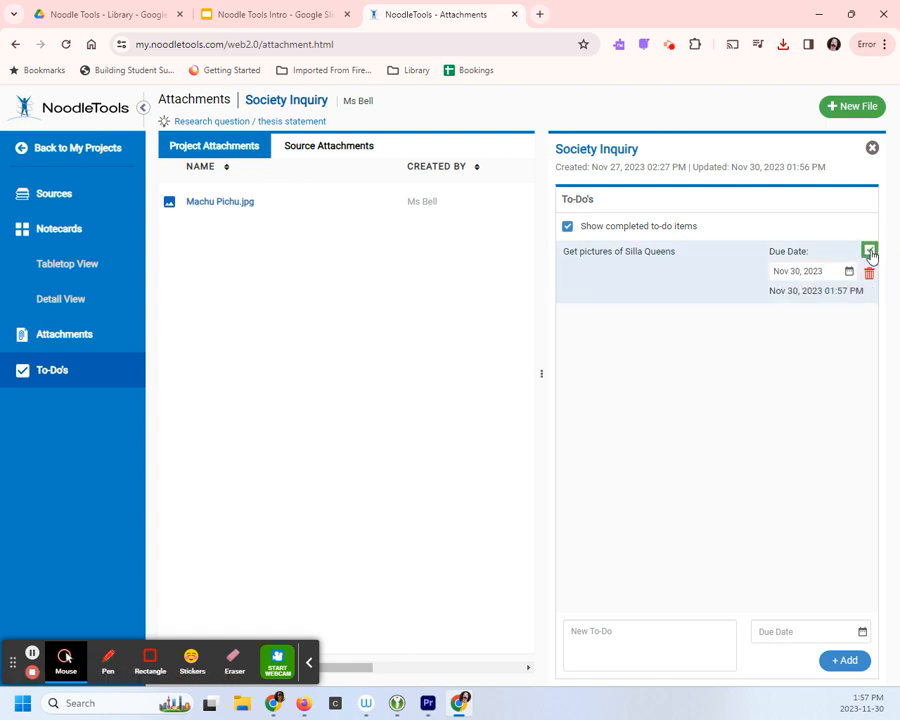
click(870, 251)
mouse_move(869, 289)
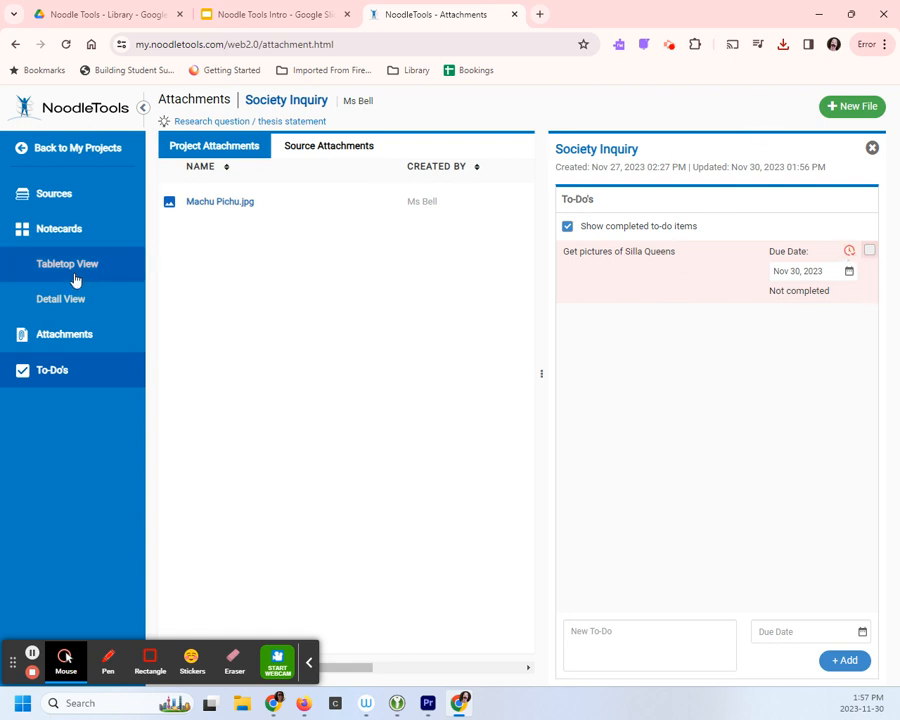
- Start a new citation in the Biology project for a Reference Source found in a Database
click(70, 151)
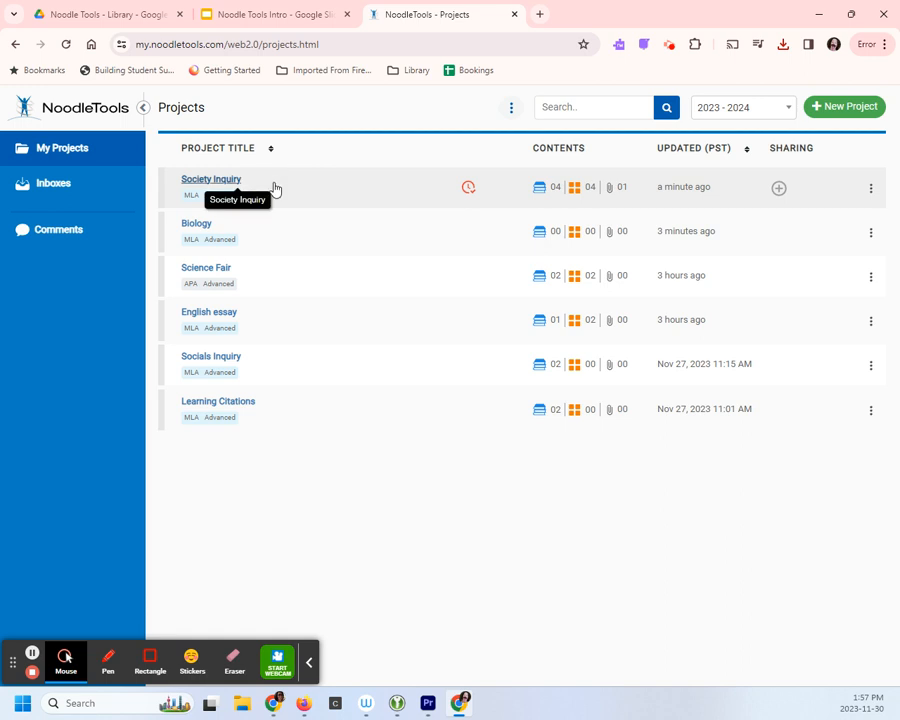
click(192, 226)
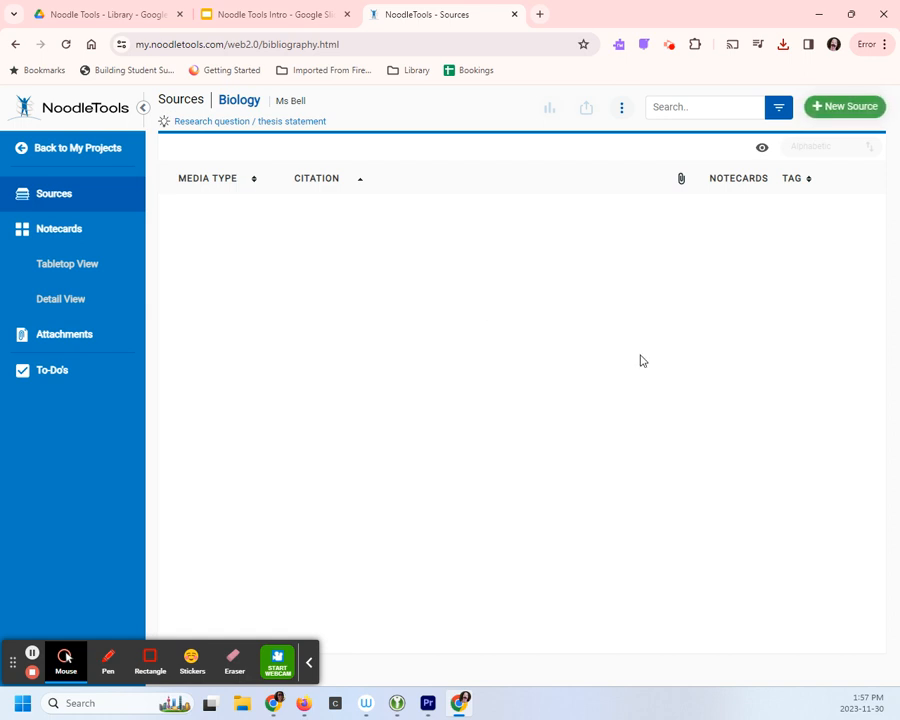
click(846, 107)
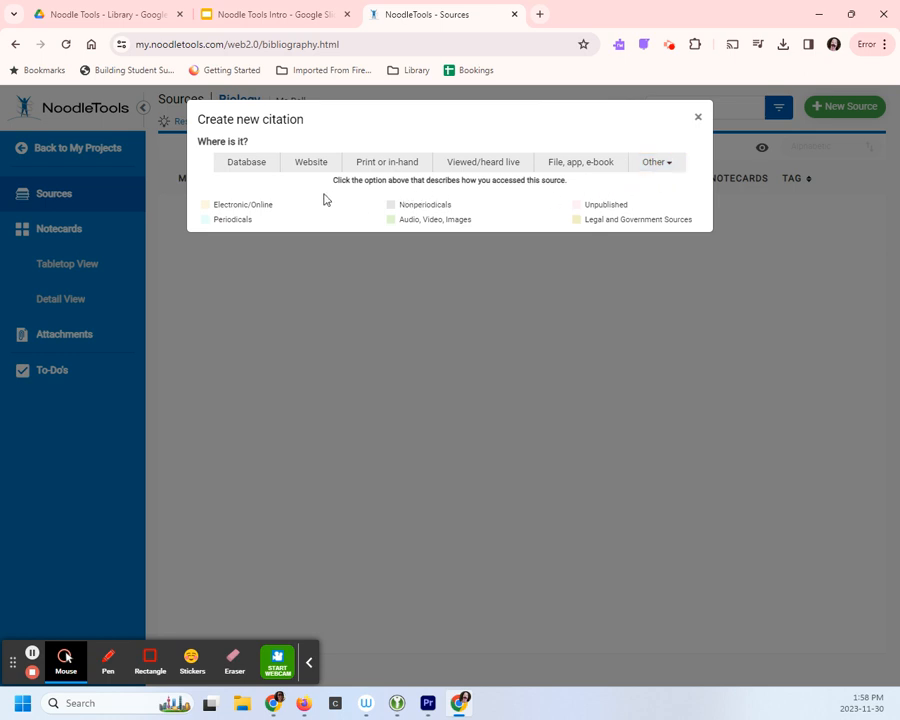
click(250, 167)
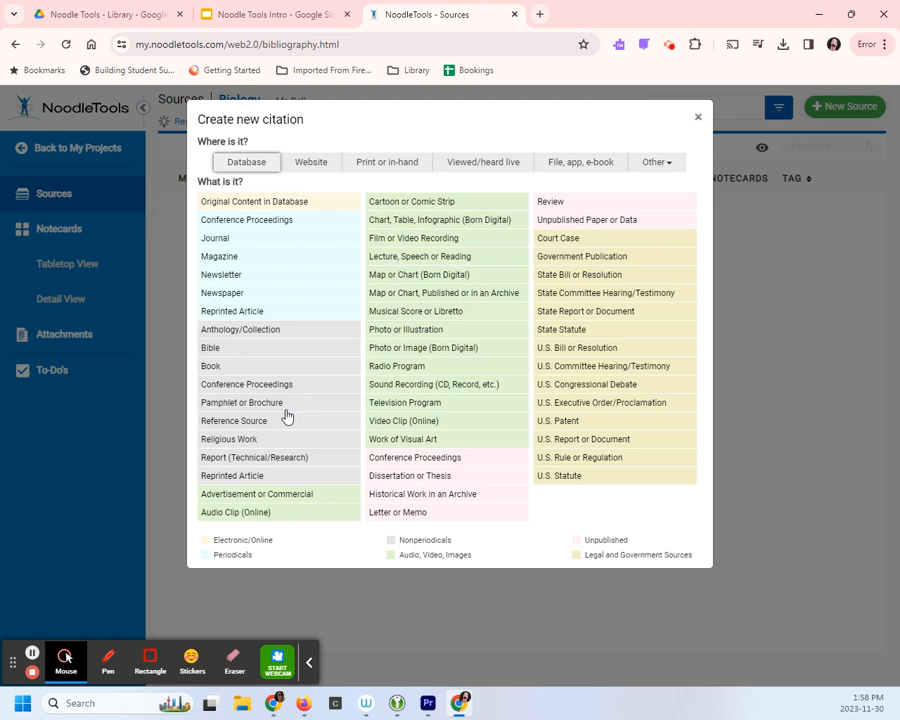
click(250, 428)
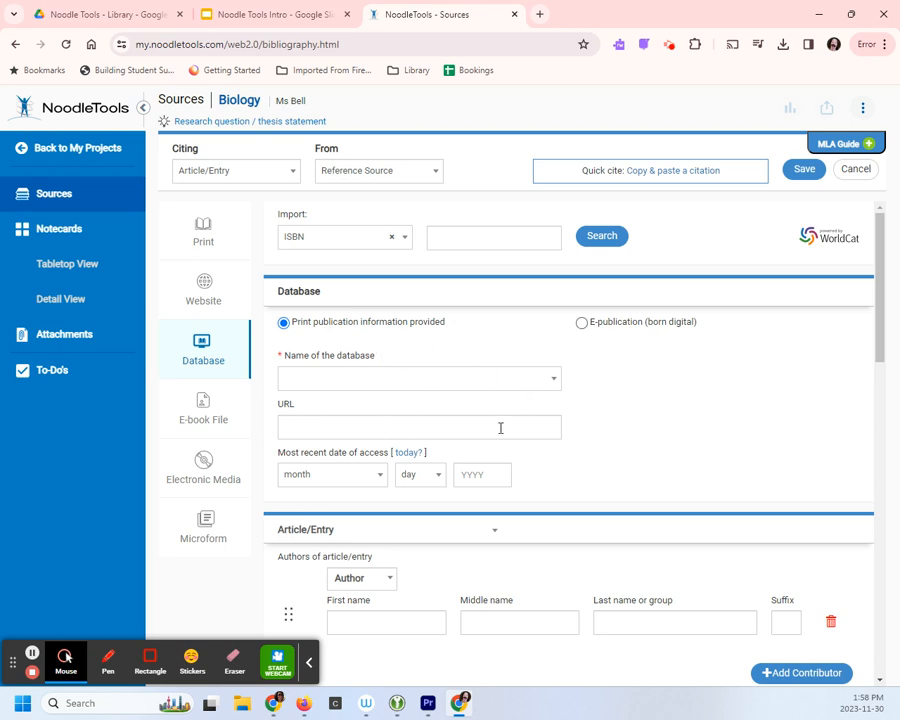
- Set the source's most recent date of access to today, November 30, 2023, and look through the remaining citation fields
scroll(601, 426, down, 1)
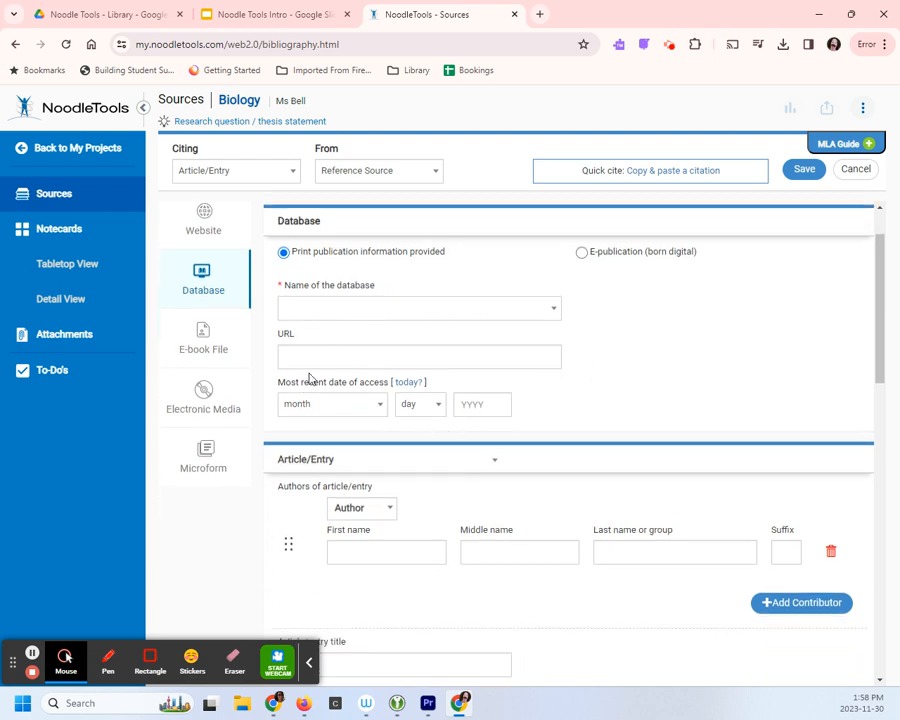
scroll(603, 416, down, 1)
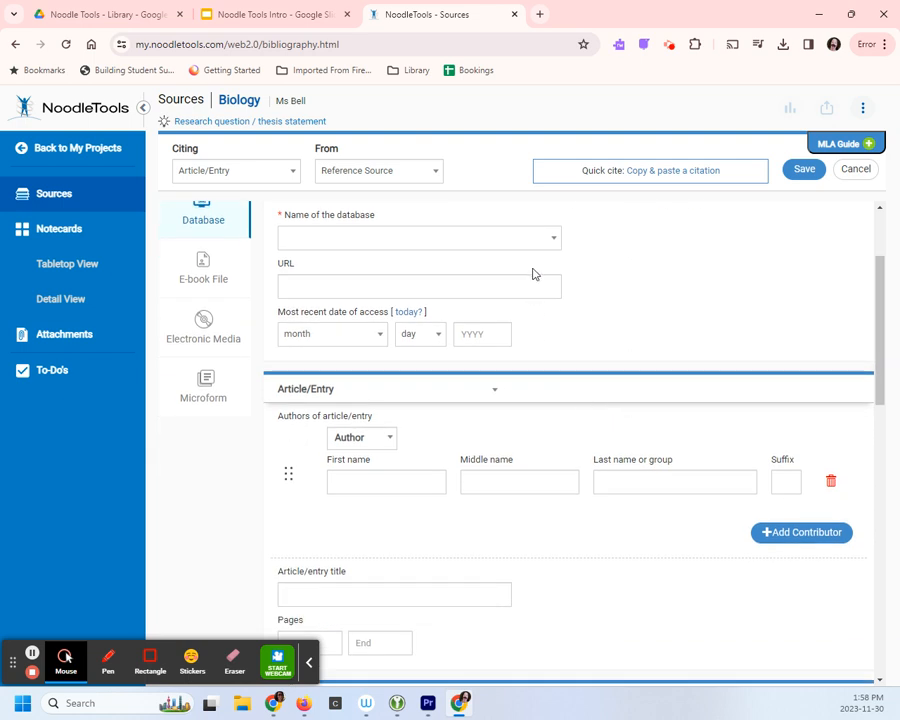
click(408, 313)
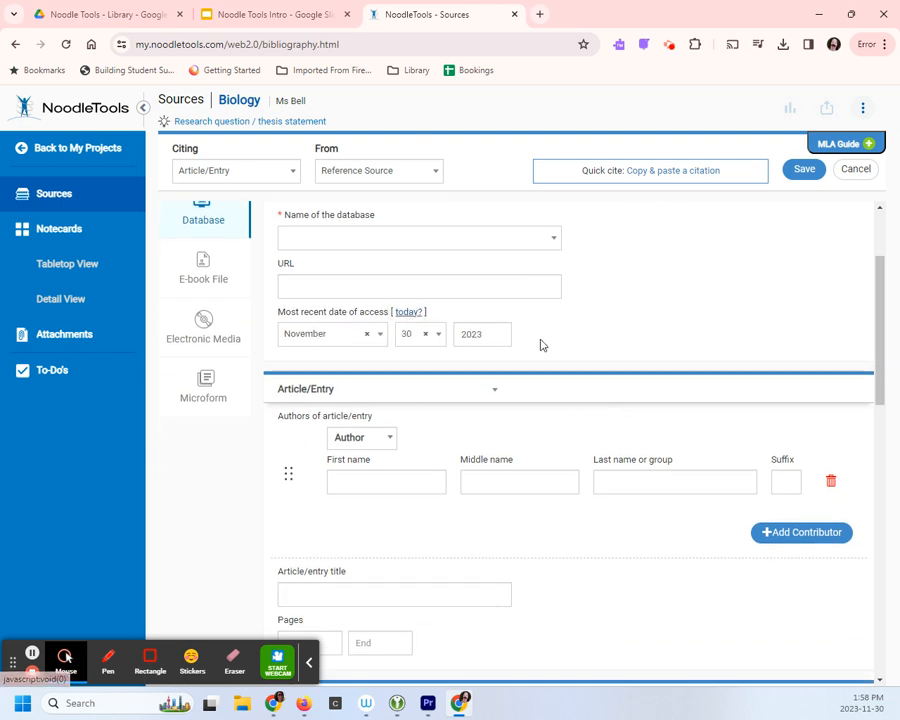
scroll(568, 346, down, 3)
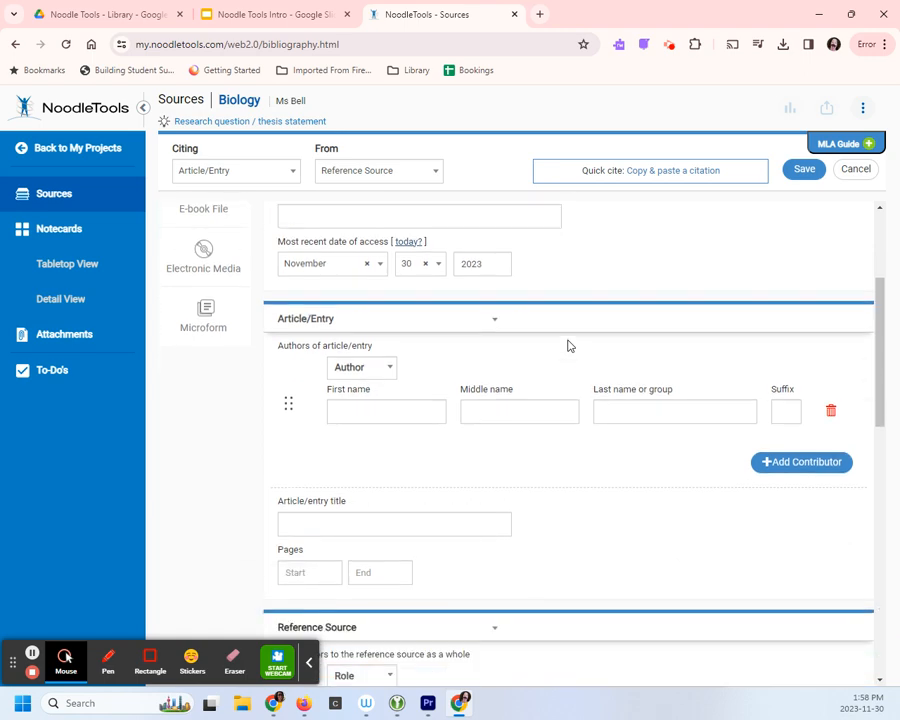
scroll(570, 500, down, 3)
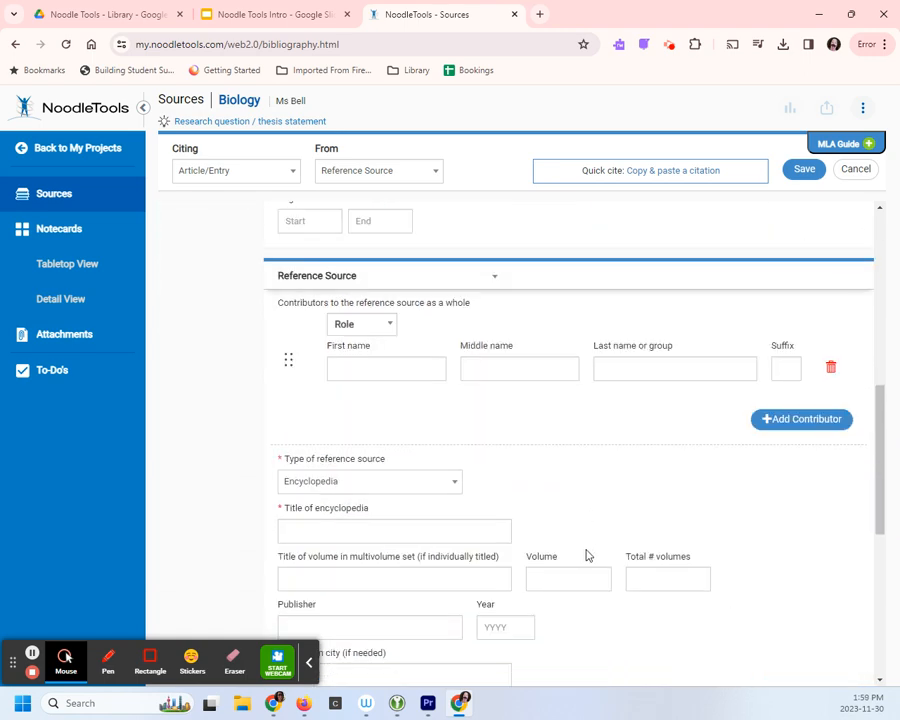
scroll(584, 552, up, 7)
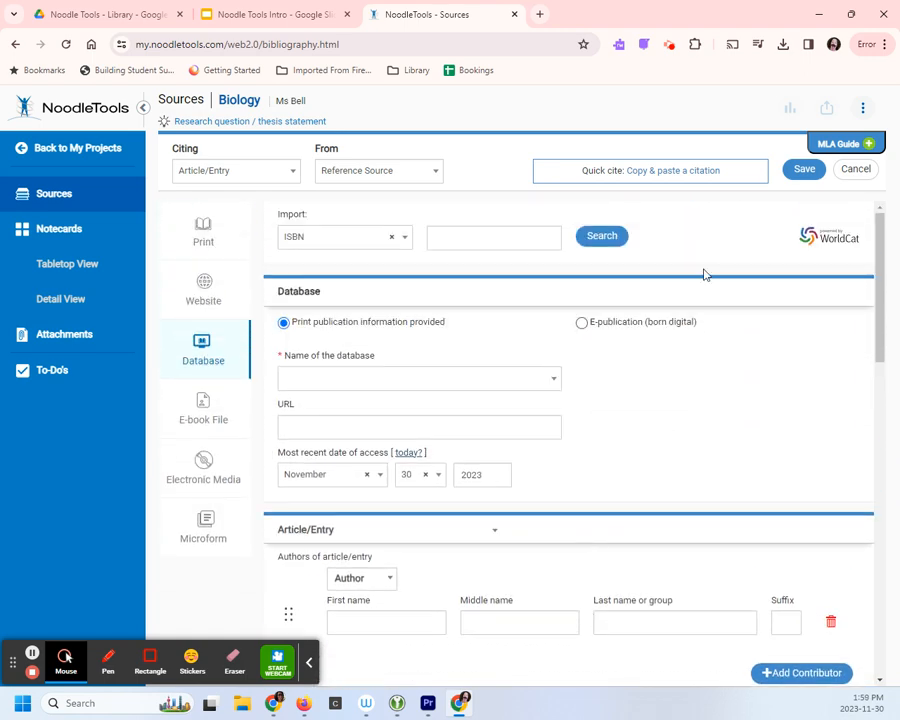
- Use quick cite to enter the preformatted MLA citation for the "Cell" article from Britannica School, accessed 30 Nov. 2023
click(665, 177)
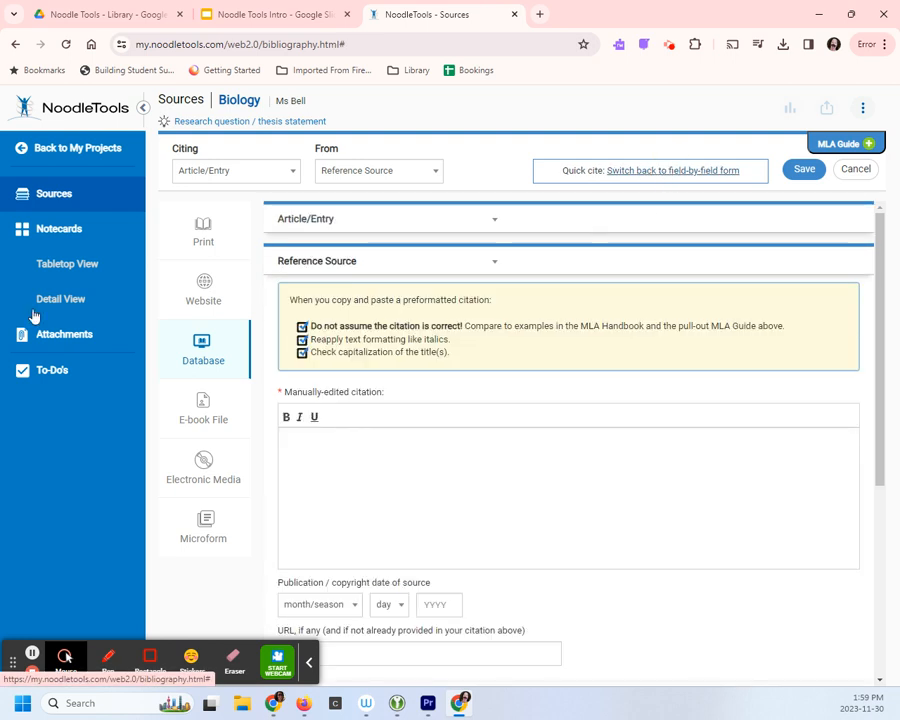
click(65, 657)
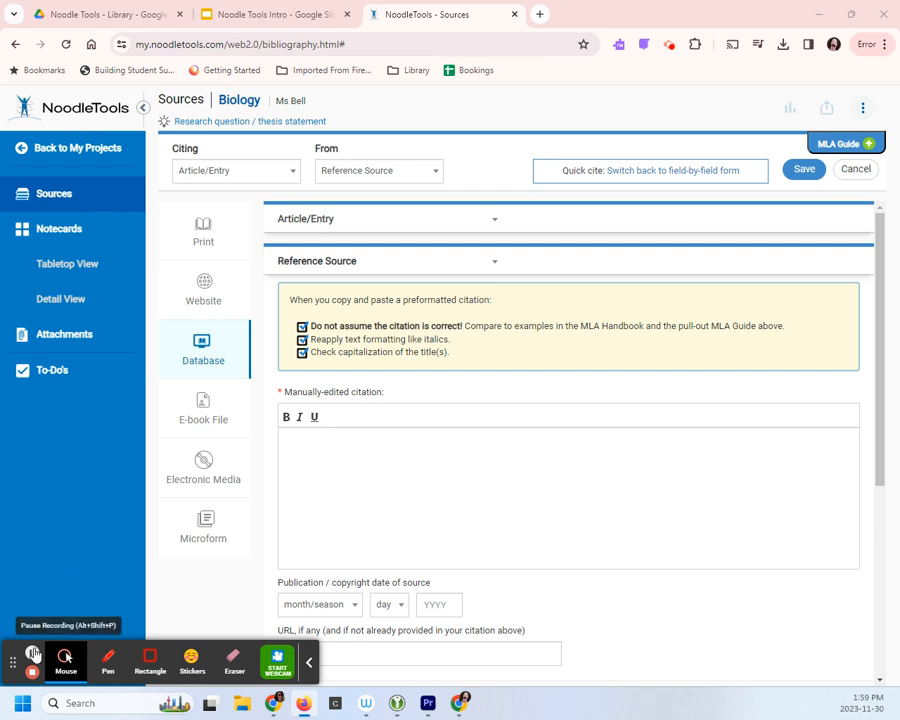
click(584, 498)
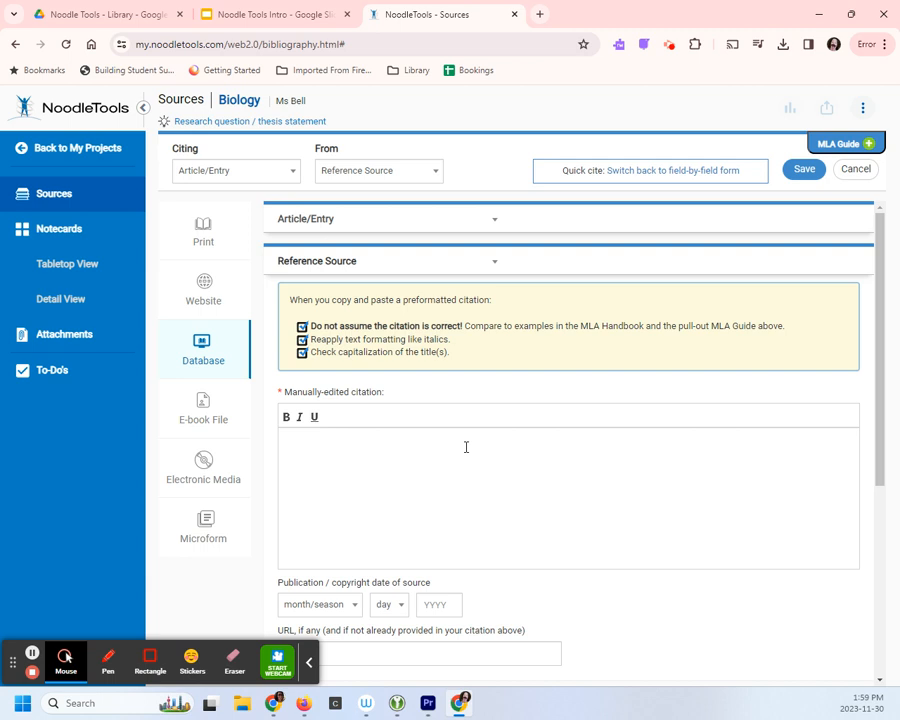
click(305, 441)
text("Cell." Britannica School, Encyclopædia Britannica, 30 Mar. 2023. school.eb.com/levels/high/article/cell/106125. Accessed 30 Nov. 2023.)
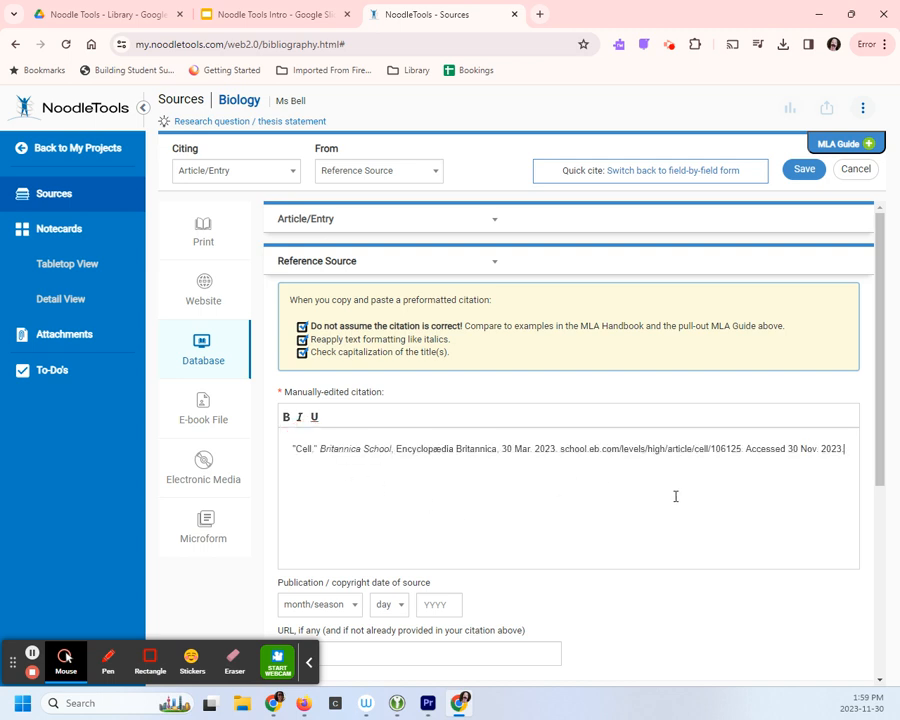
scroll(673, 494, down, 1)
scroll(675, 496, down, 3)
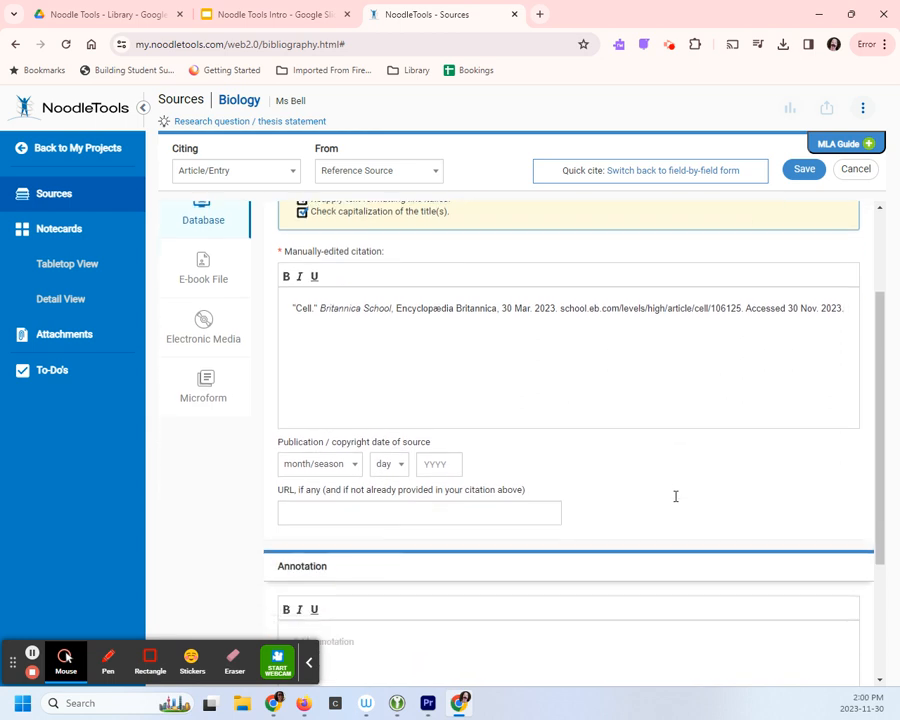
scroll(675, 502, down, 1)
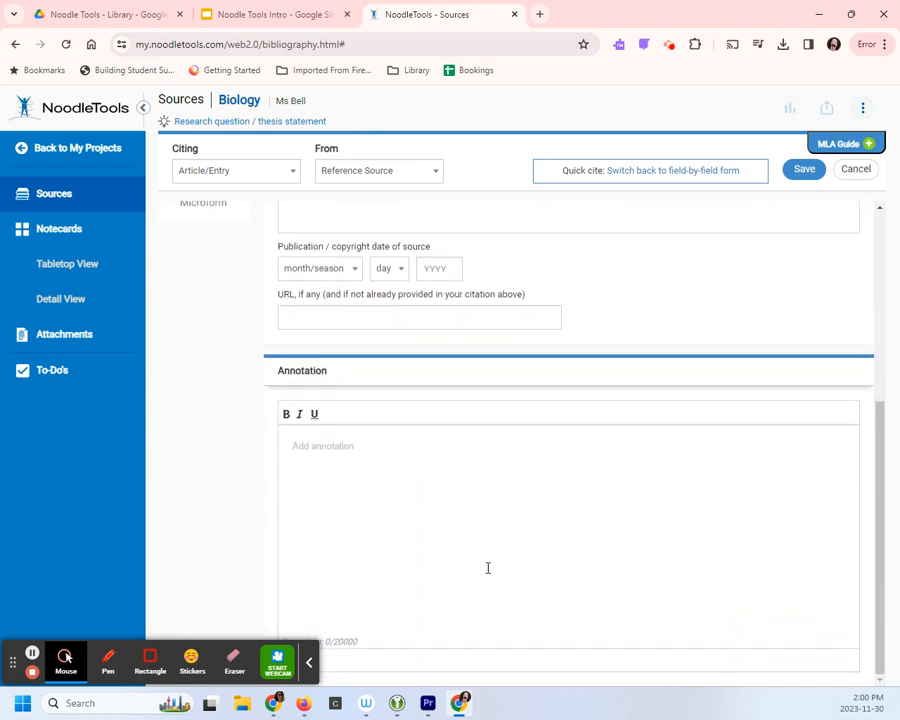
- Review the preformatted Britannica School "Cell" citation and save it to the project's sources
scroll(675, 533, up, 5)
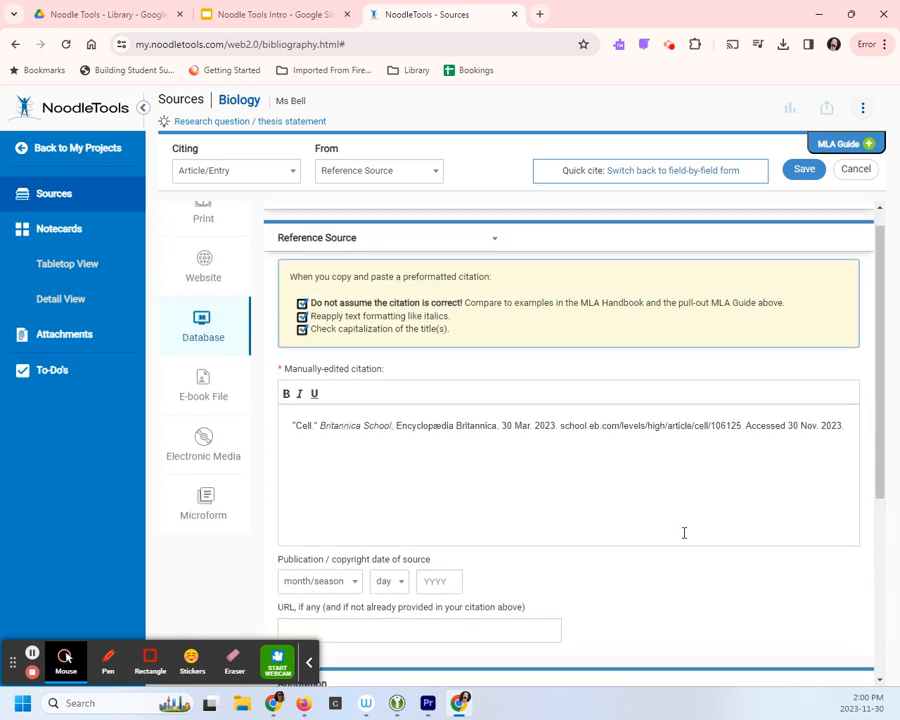
click(804, 171)
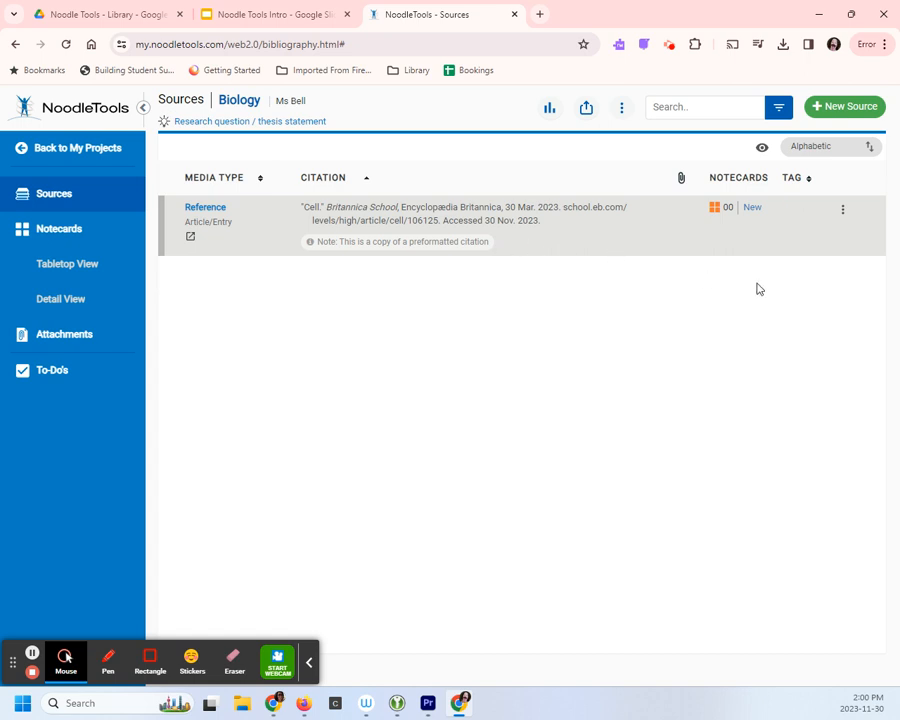
- Create and save a notecard for the "Cell" source titled "Cell Diagram", with the idea "Can I use this picture for my poster?"
click(751, 209)
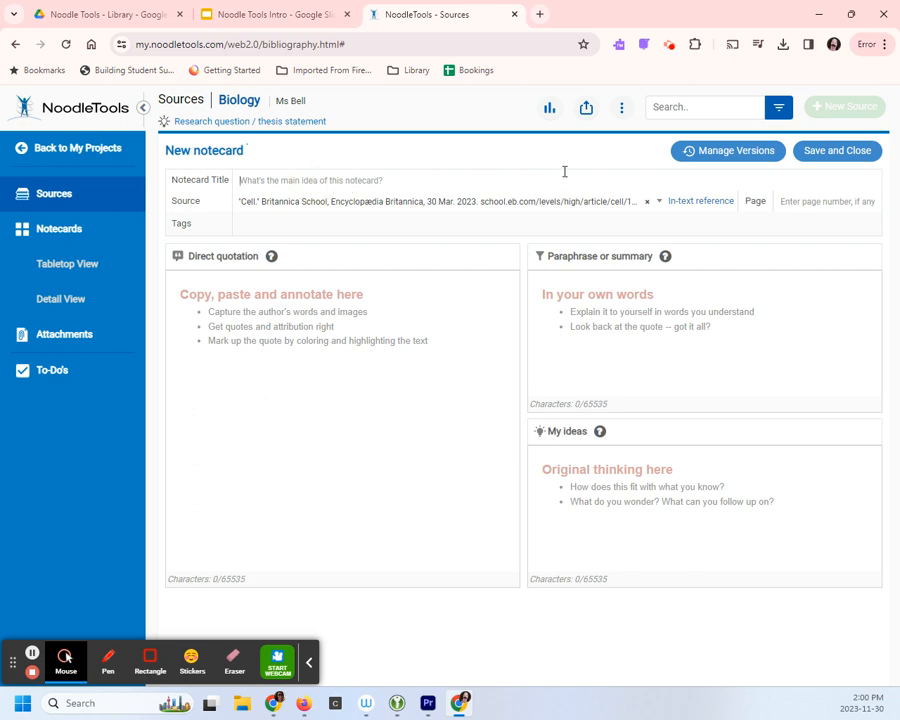
text(Cell)
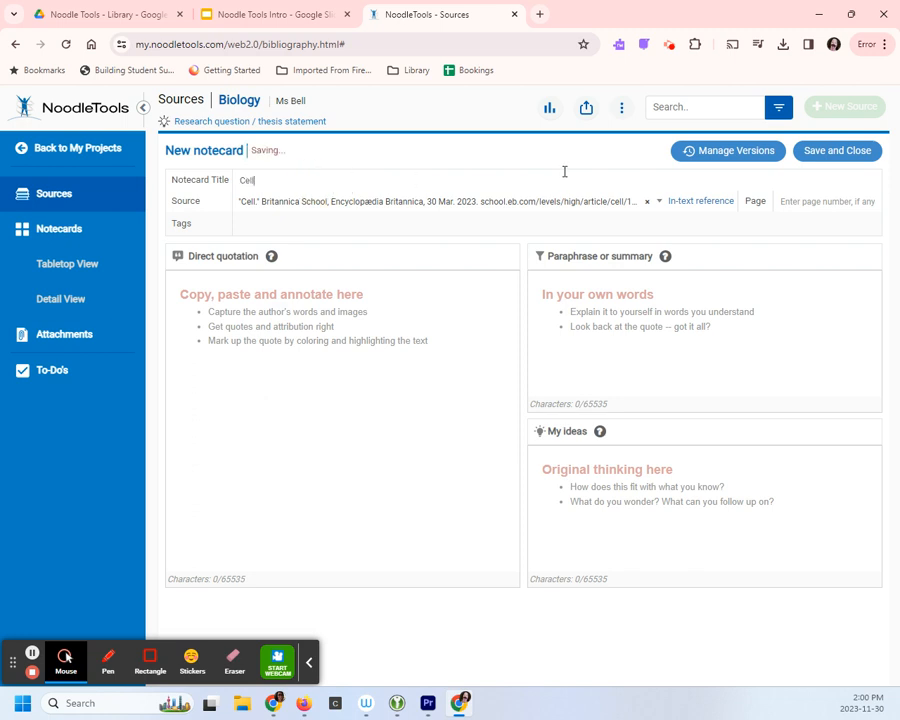
text( Diagraph)
click(582, 489)
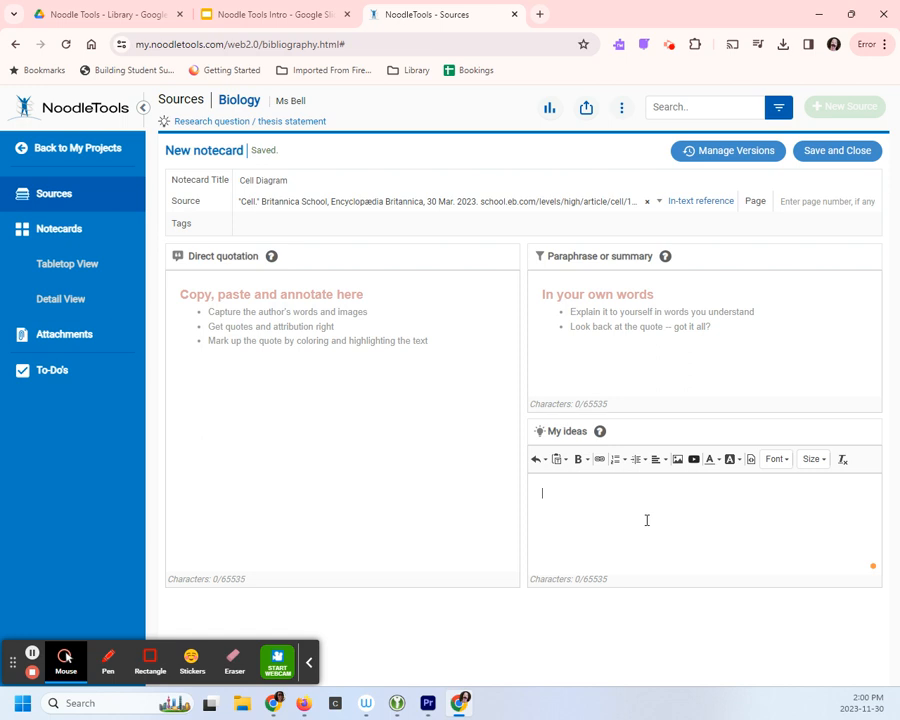
text(Can I use this picture)
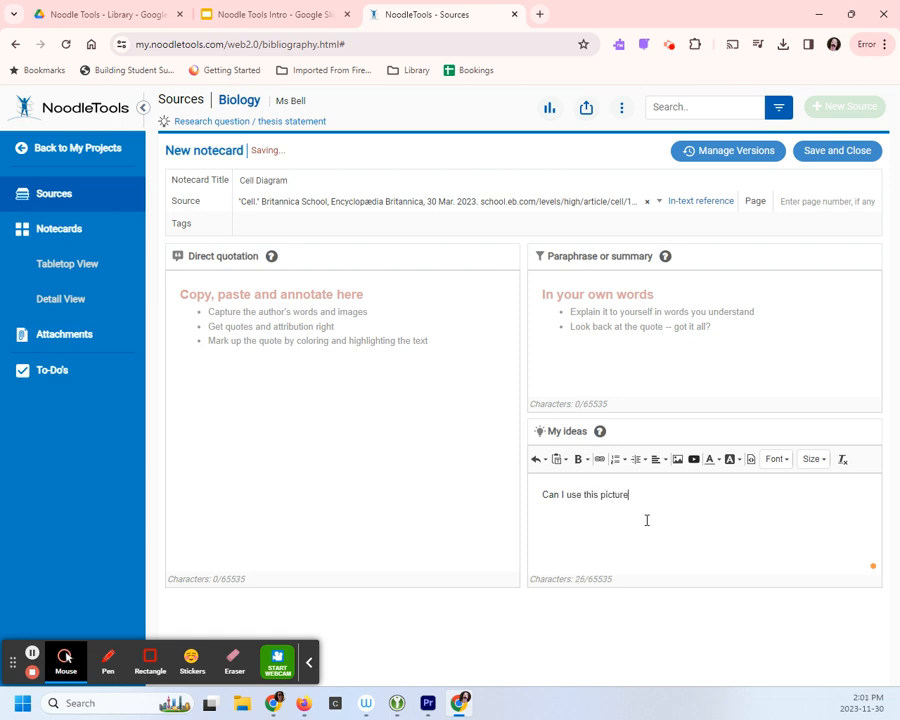
text( for my poster?)
click(840, 155)
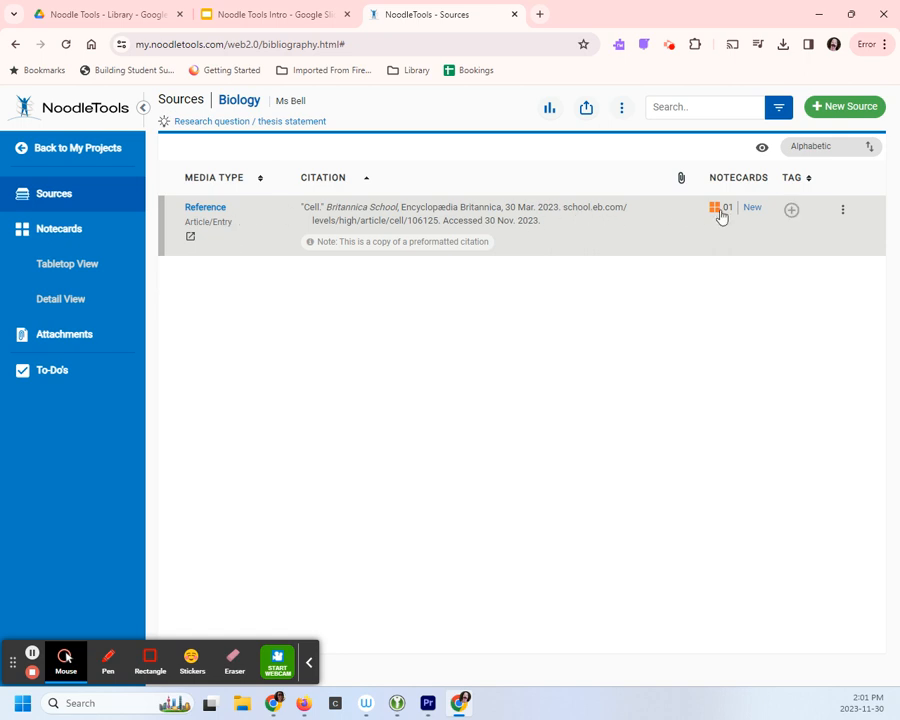
- Look at the tag choices and the available actions for the "Cell" source without applying any
click(792, 213)
click(812, 224)
click(843, 210)
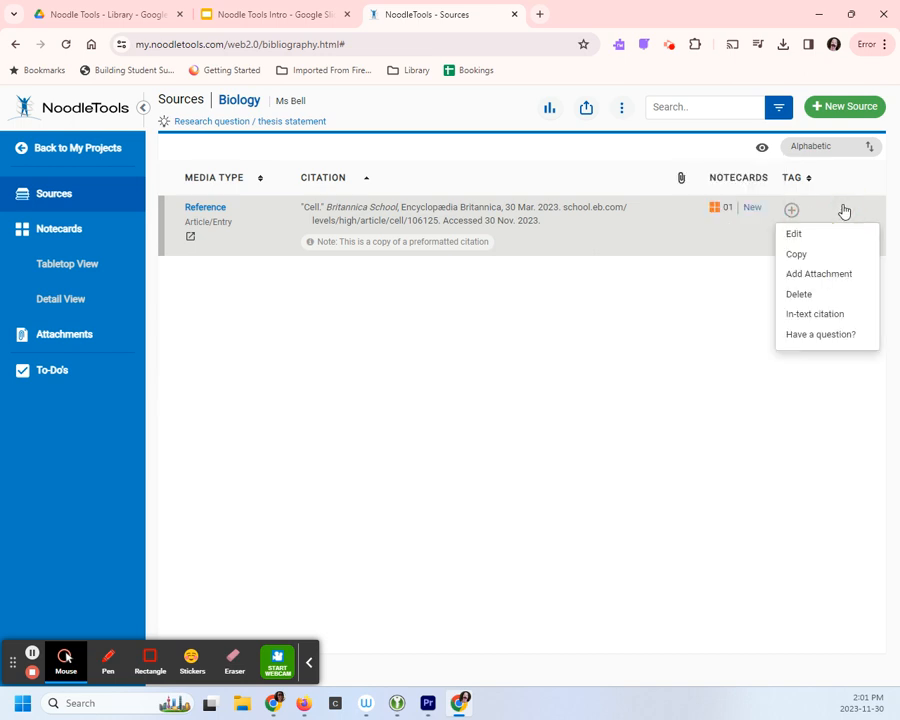
click(670, 309)
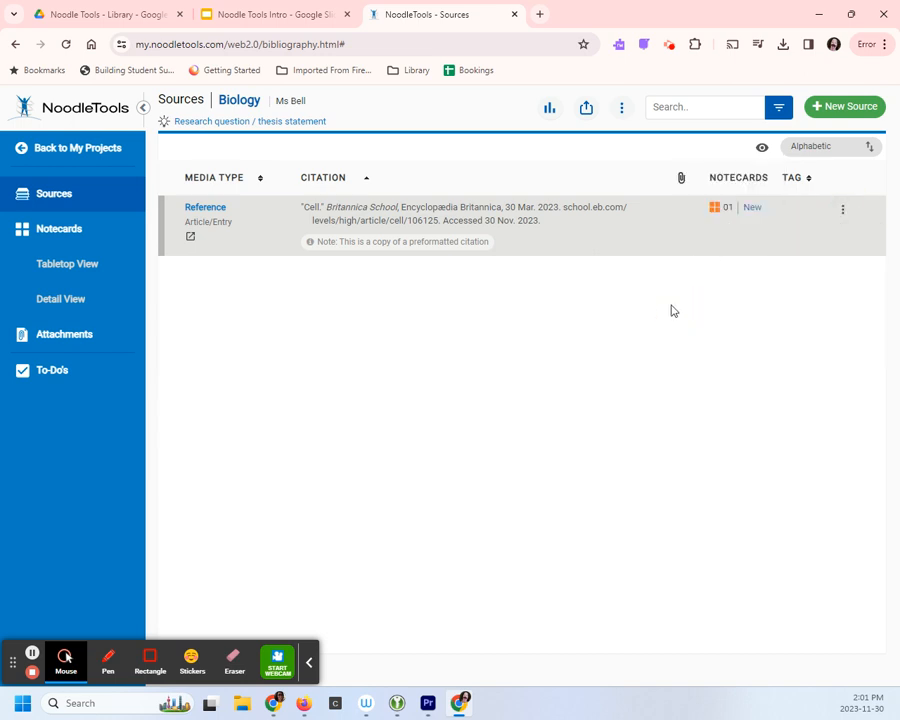